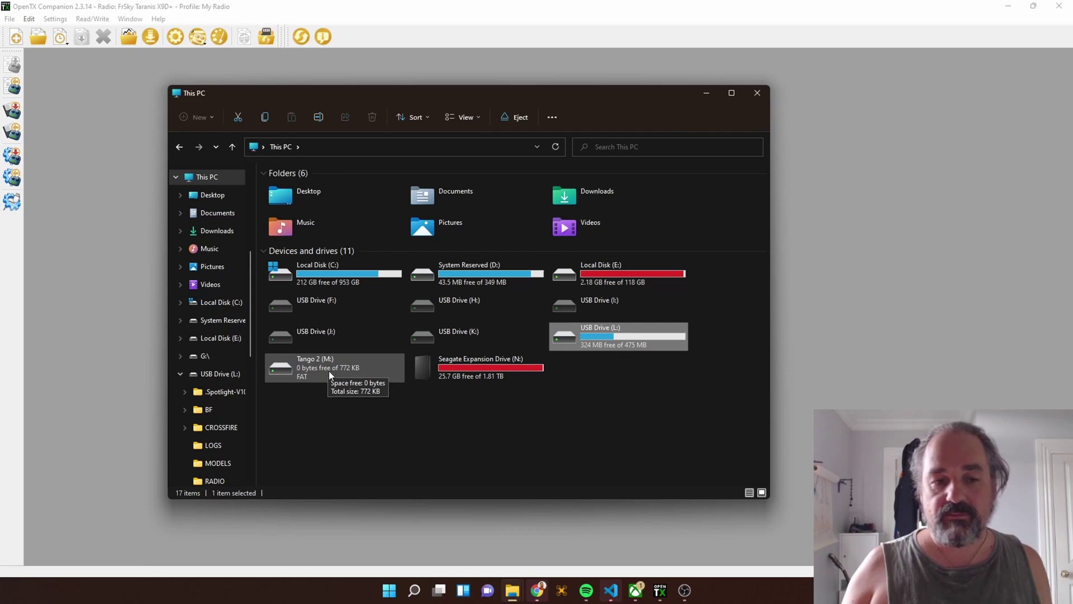
- Open the LOGS folder on USB Drive (L:)
{"action": "double_click", "coordinate": [622, 335]}
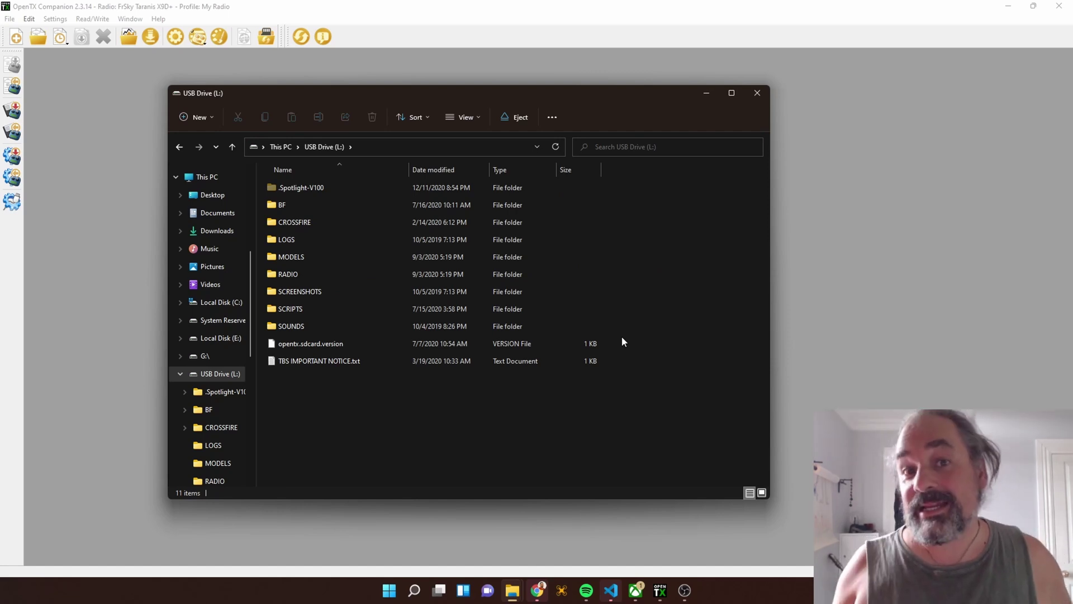
{"action": "double_click", "coordinate": [307, 240]}
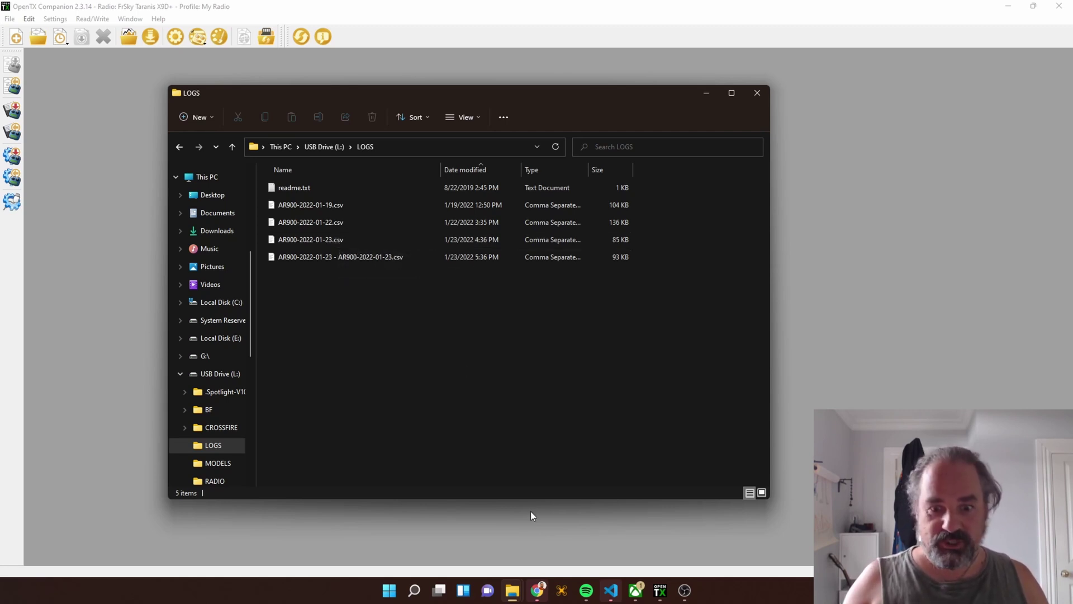
{"action": "left_click", "coordinate": [537, 590]}
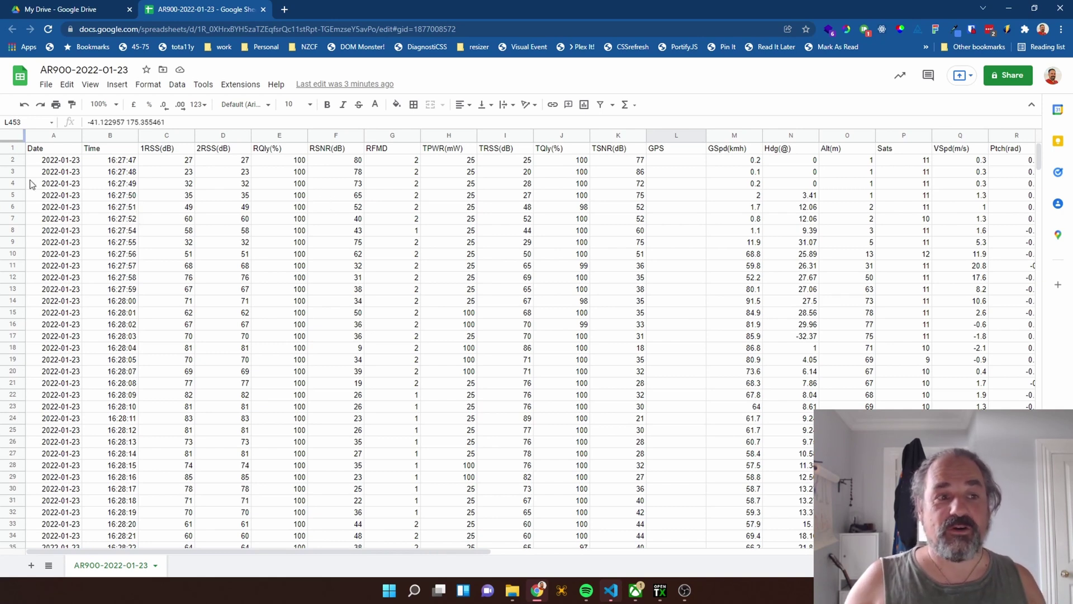
{"action": "left_click", "coordinate": [67, 164]}
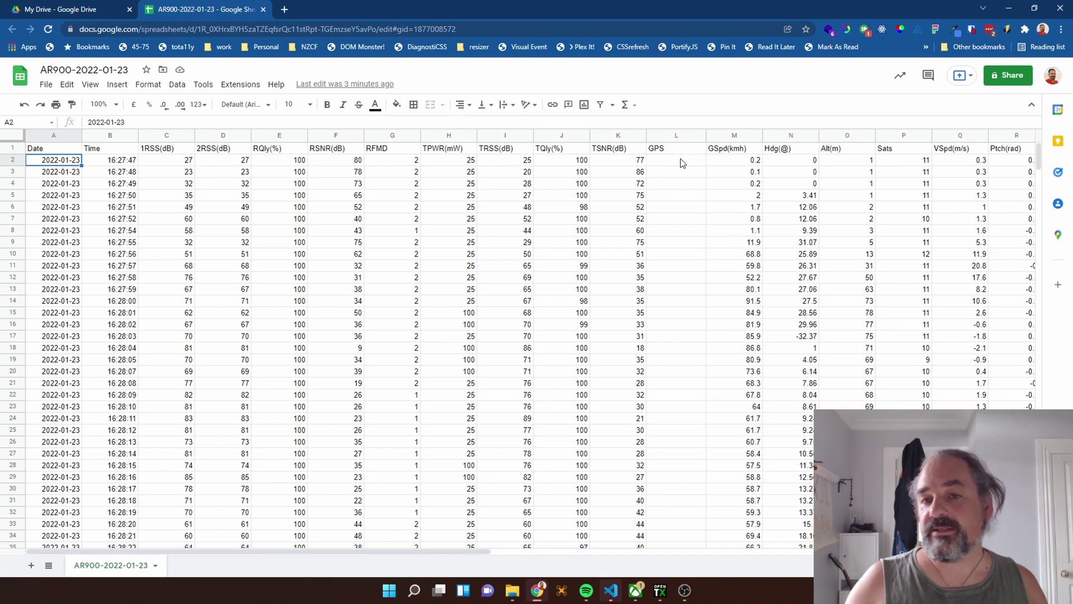
{"action": "left_click", "coordinate": [720, 149]}
{"action": "left_click", "coordinate": [791, 149]}
{"action": "left_click", "coordinate": [837, 155]}
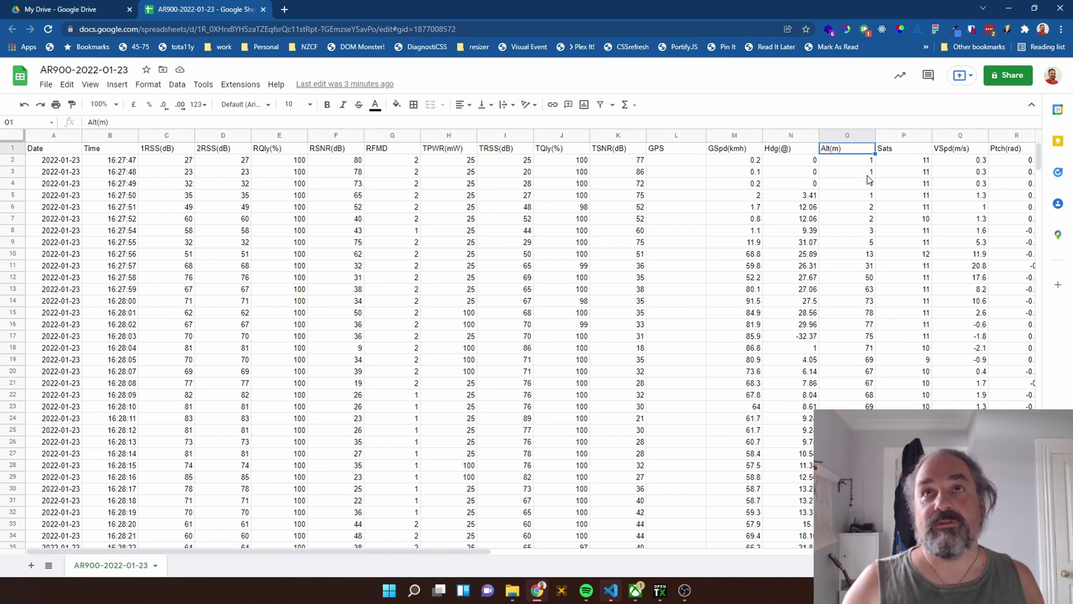
- Rename the altitude column header in cell O1 to GAlt(m)
{"action": "double_click", "coordinate": [844, 148]}
{"action": "key", "text": "Left"}
{"action": "key", "text": "Left"}
{"action": "key", "text": "Left"}
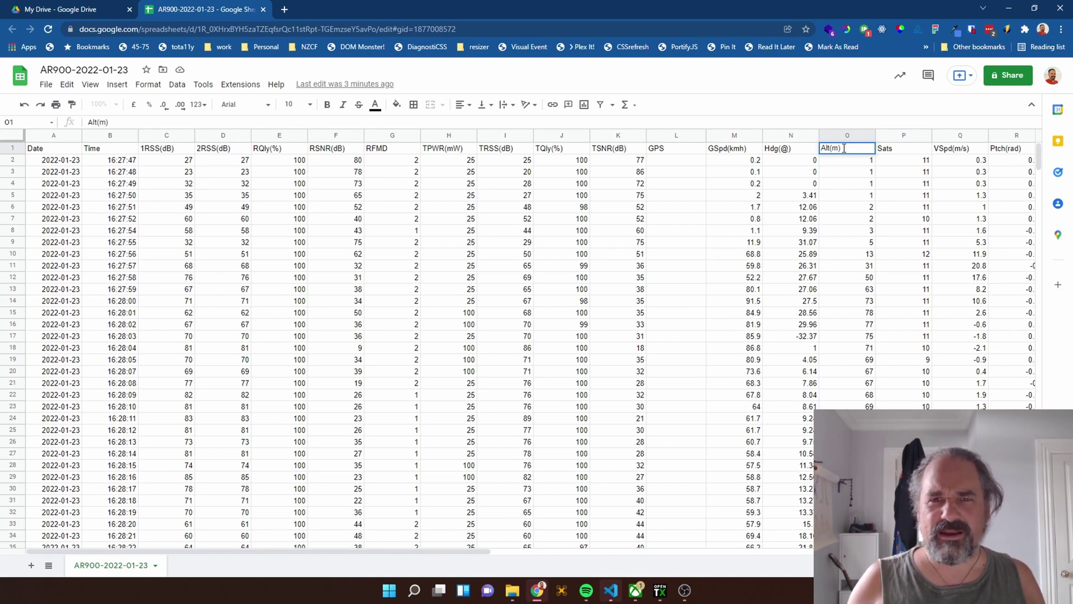
{"action": "type", "text": "G"}
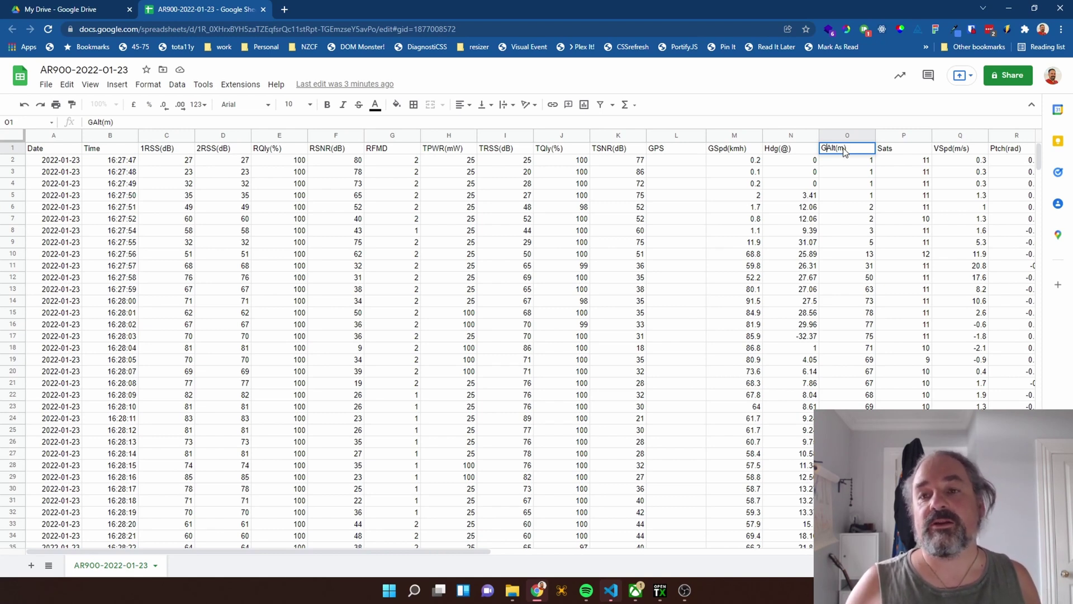
{"action": "key", "text": "Return"}
{"action": "left_click", "coordinate": [846, 173]}
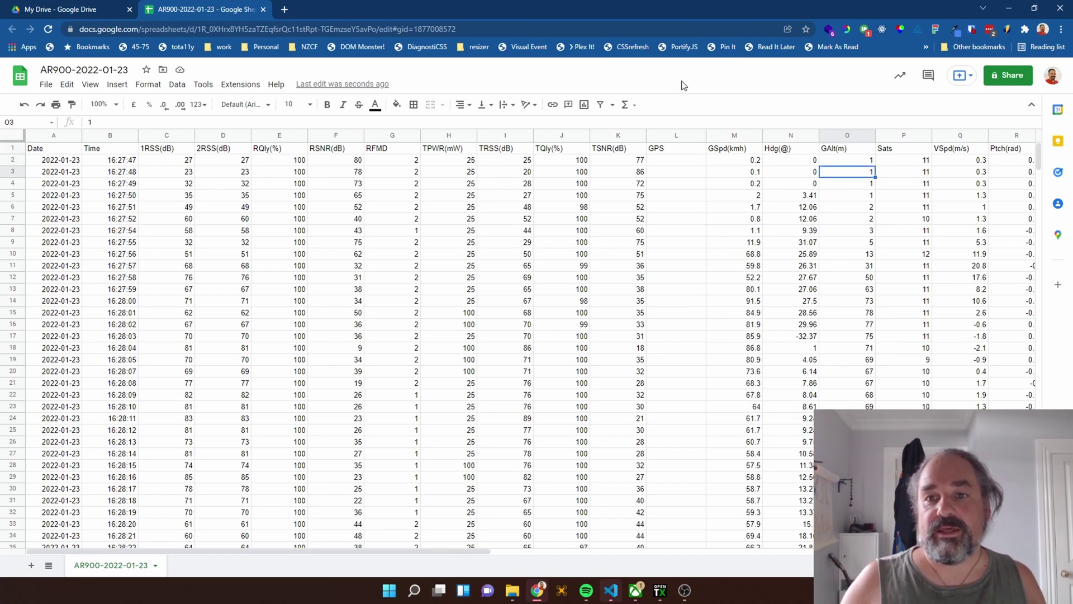
{"action": "left_click", "coordinate": [45, 84]}
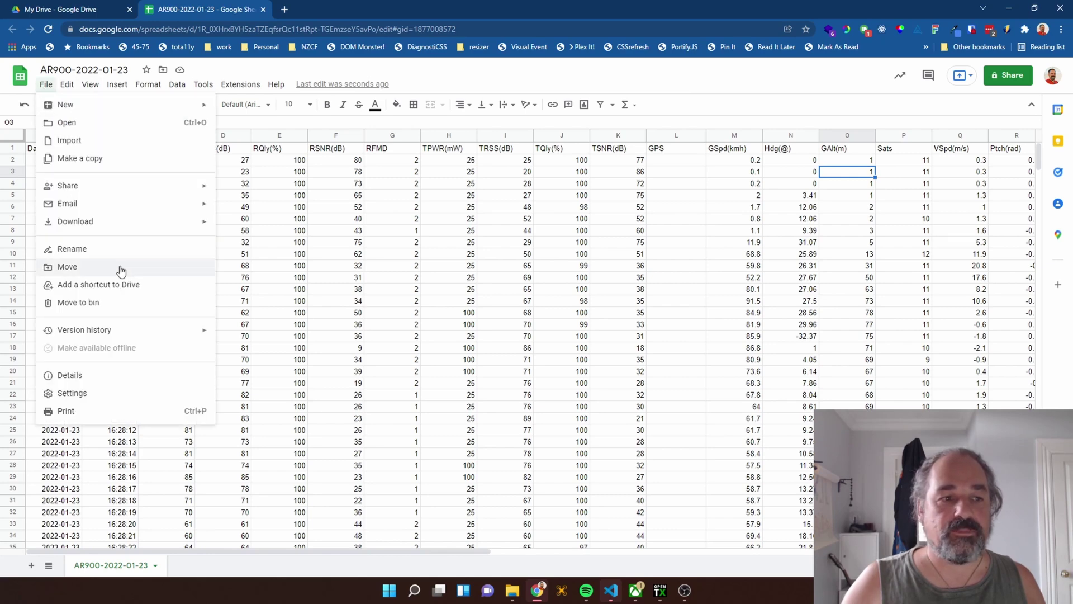
{"action": "mouse_move", "coordinate": [138, 229]}
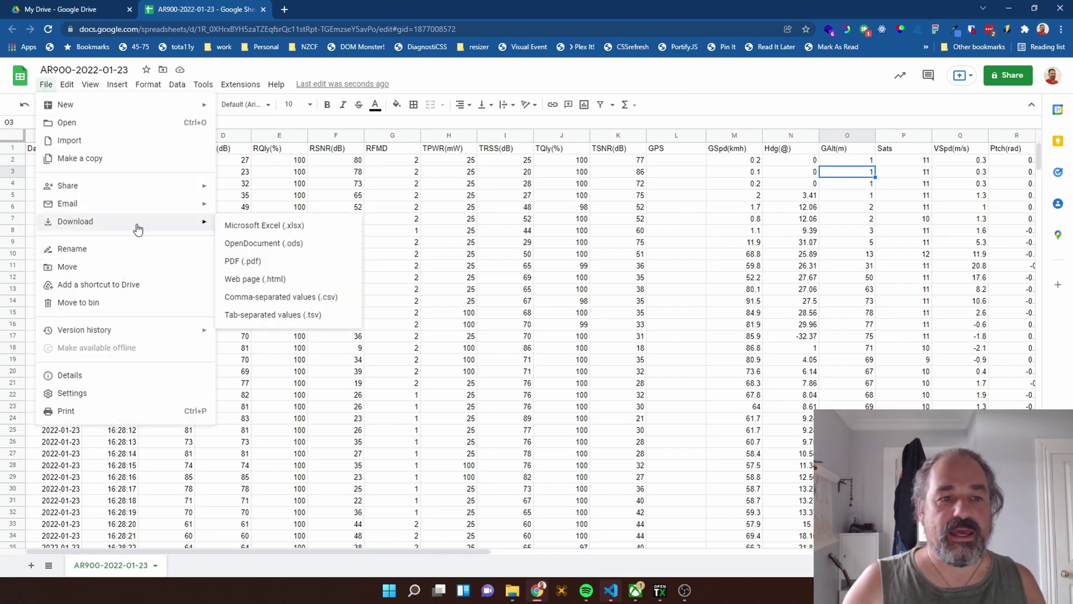
{"action": "left_click", "coordinate": [307, 315]}
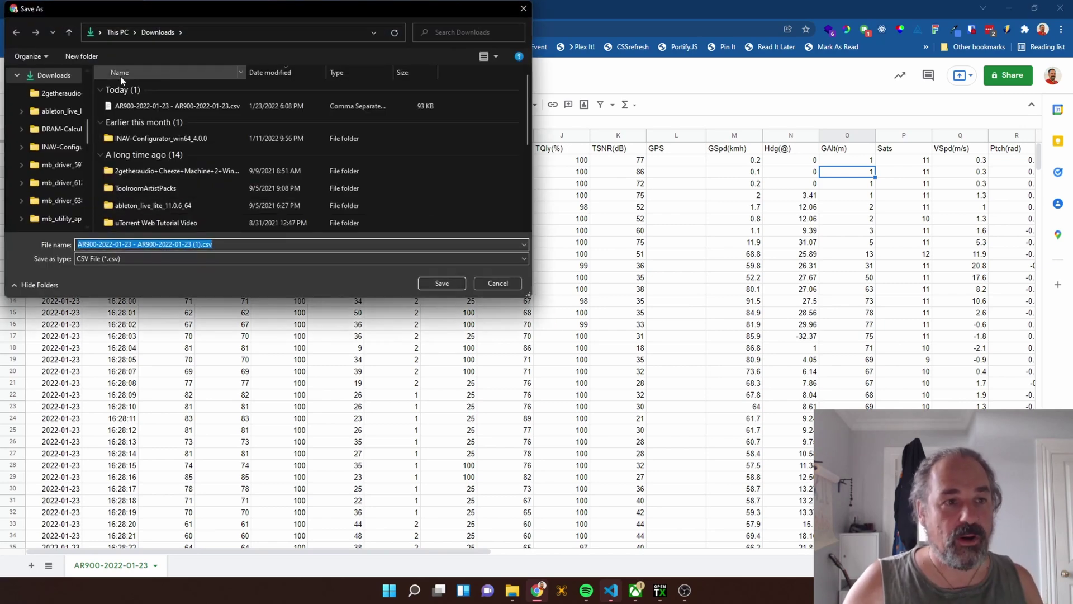
{"action": "left_click", "coordinate": [198, 35]}
{"action": "type", "text": "I:\\lo"}
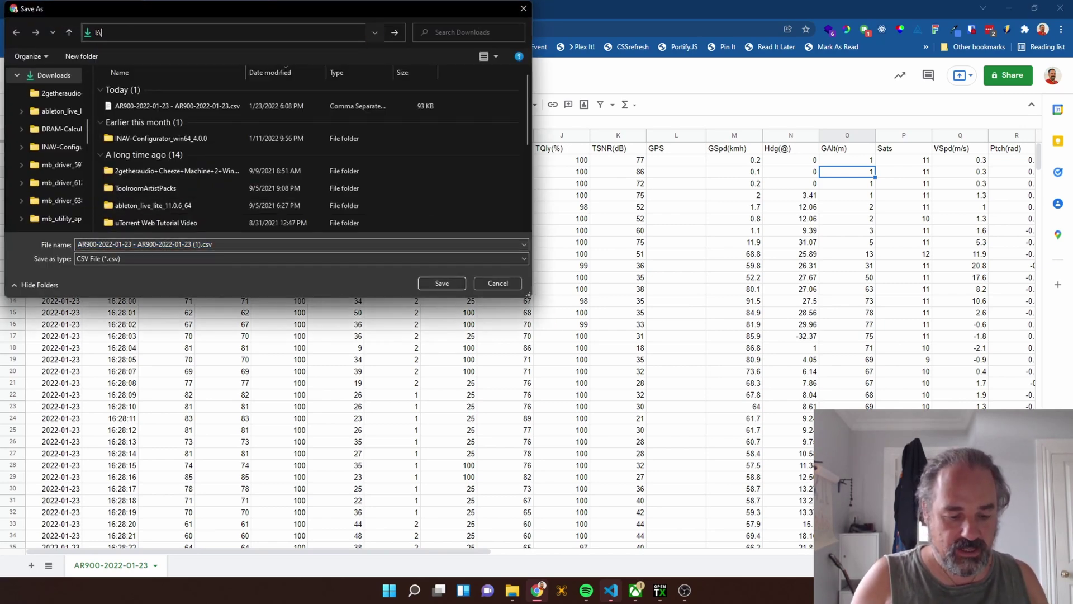
{"action": "left_click", "coordinate": [193, 40]}
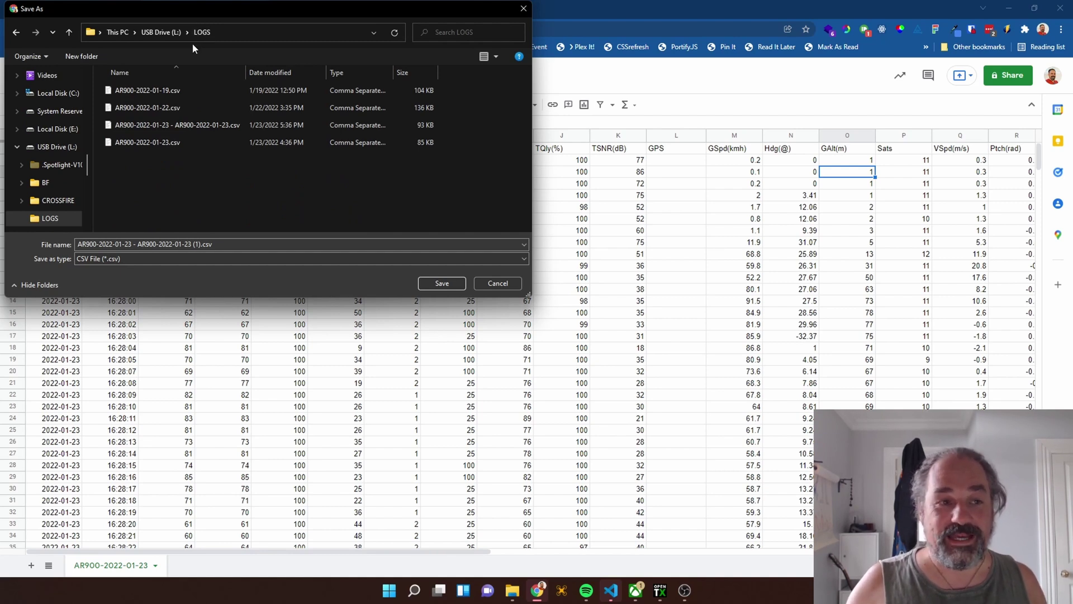
{"action": "left_click", "coordinate": [189, 127]}
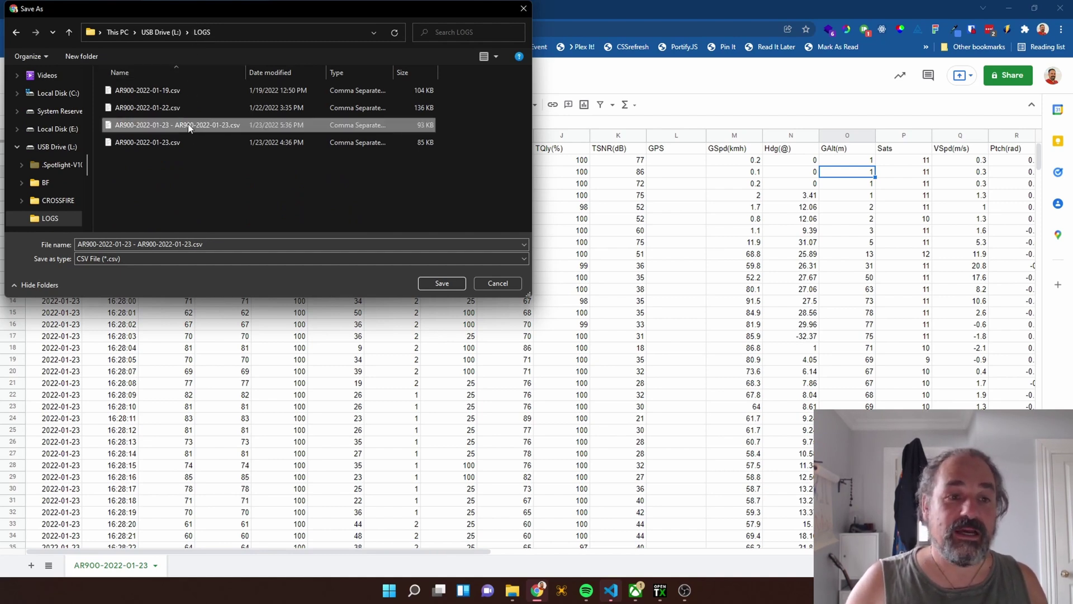
{"action": "left_click", "coordinate": [441, 283]}
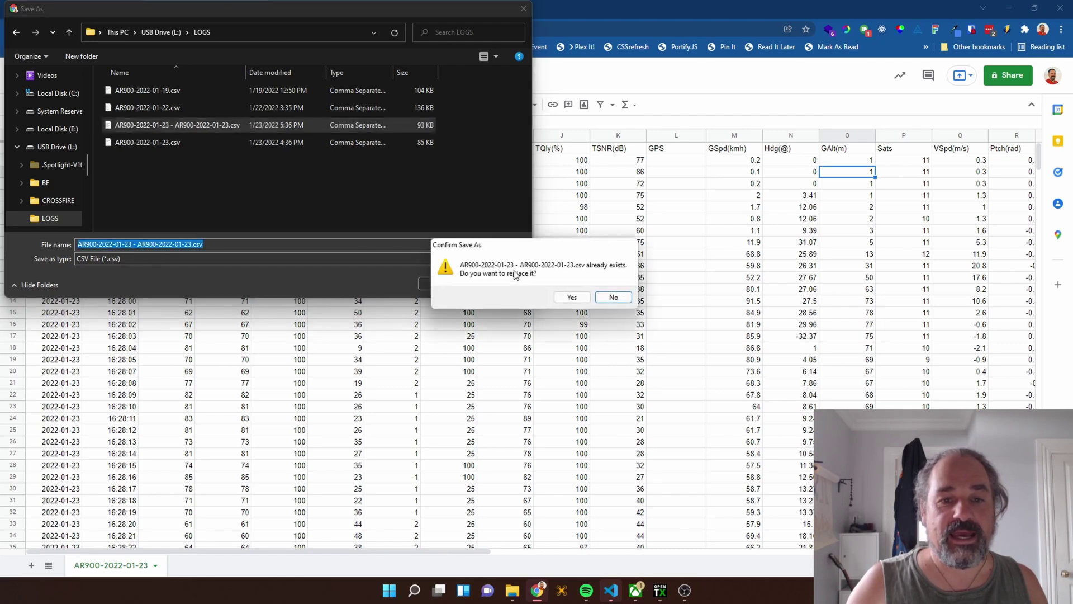
{"action": "left_click", "coordinate": [572, 297]}
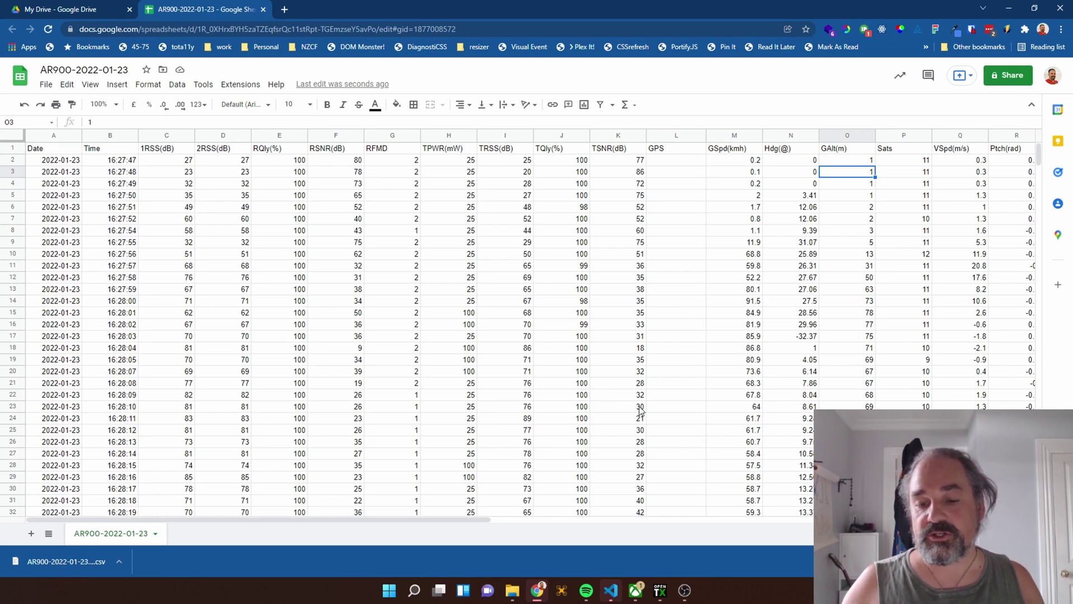
- Switch to OpenTX Companion and open its application settings
{"action": "left_click", "coordinate": [660, 590]}
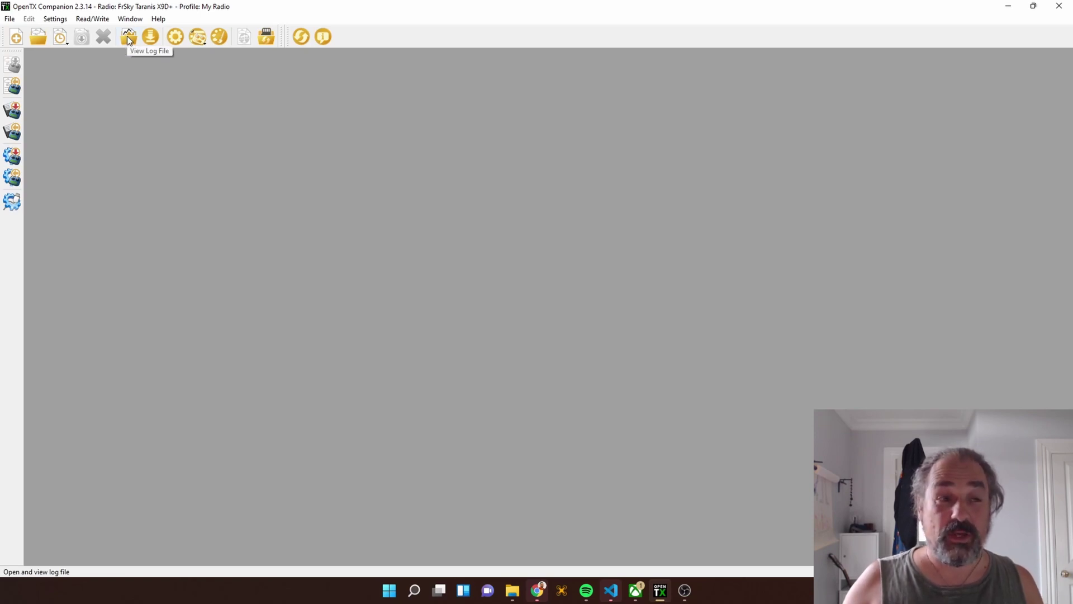
{"action": "left_click", "coordinate": [51, 20]}
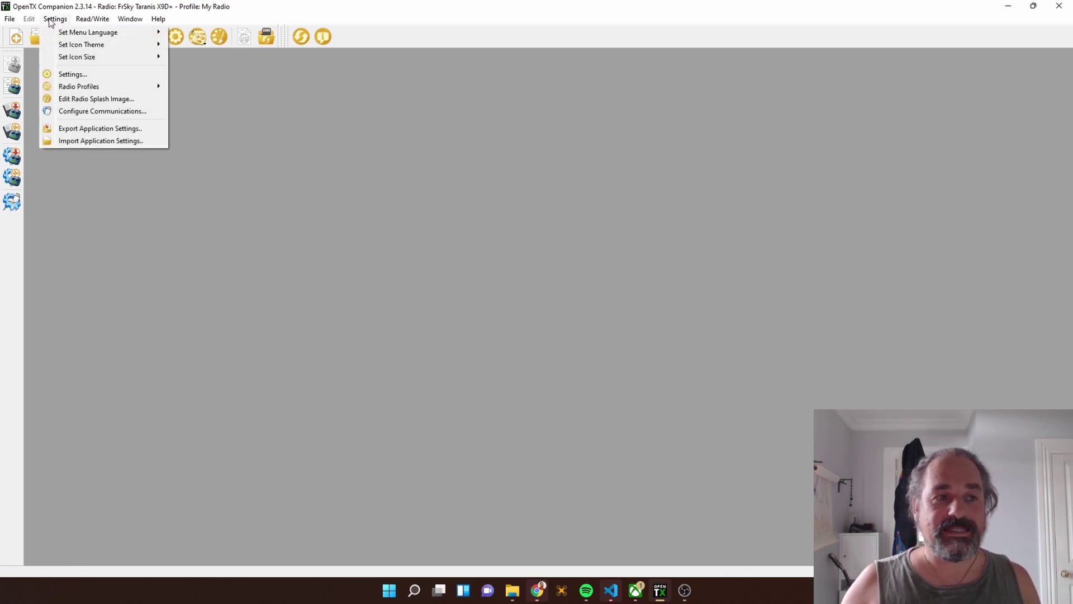
{"action": "left_click", "coordinate": [83, 77]}
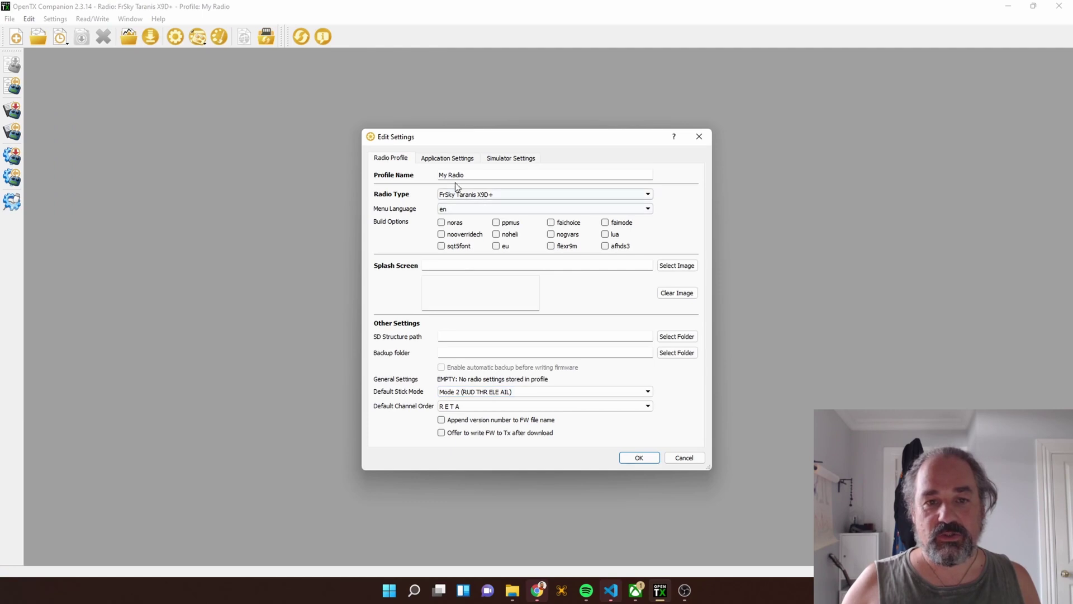
{"action": "left_click", "coordinate": [453, 159]}
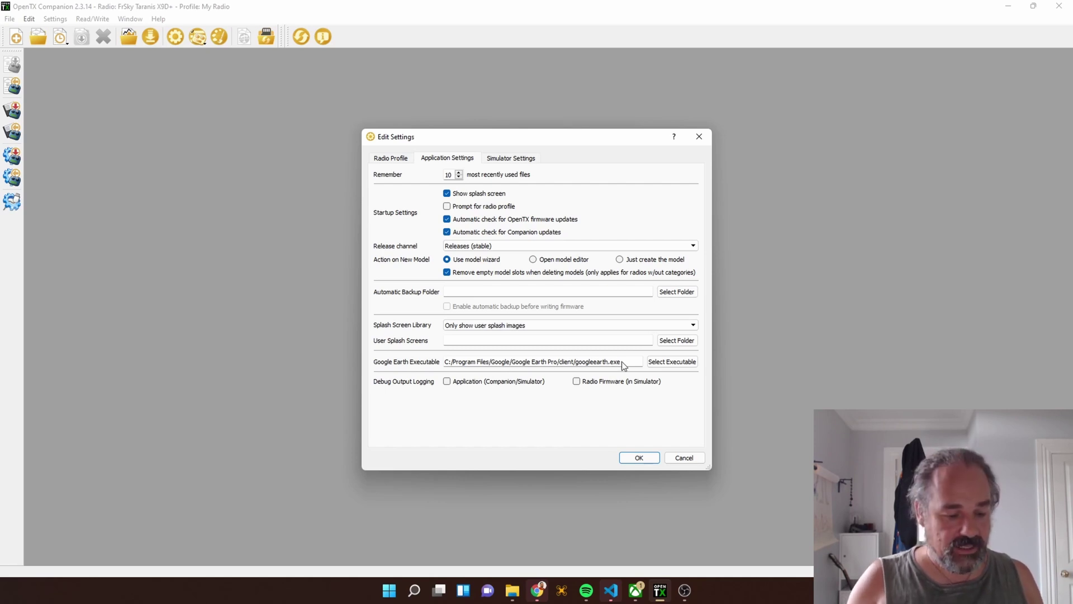
- Search the computer for Google Earth Pro and open the folder containing its shortcut
{"action": "key", "text": "super"}
{"action": "type", "text": "google ea"}
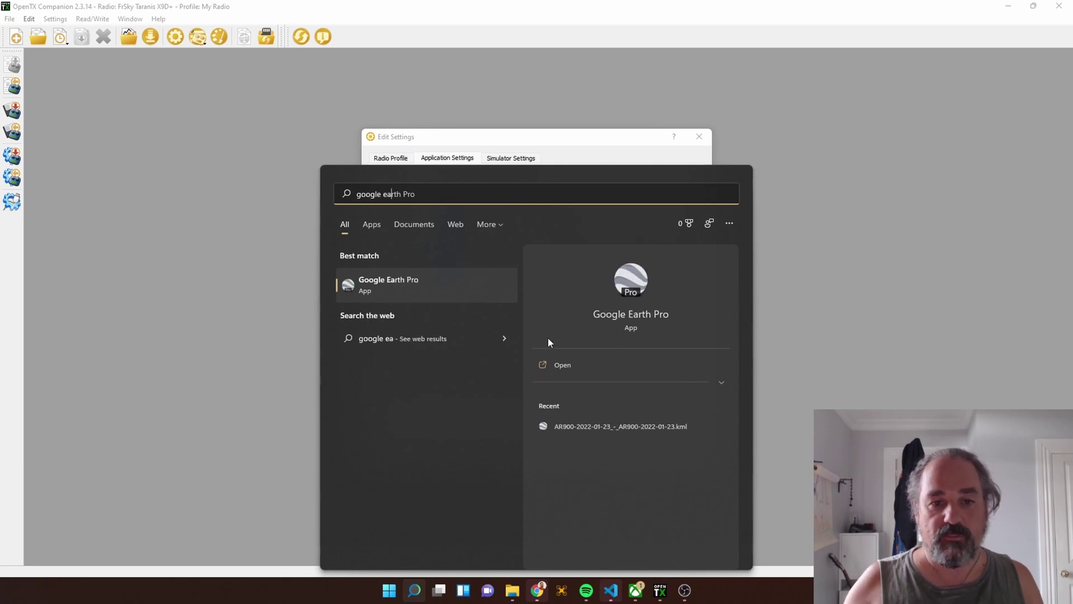
{"action": "right_click", "coordinate": [417, 283]}
{"action": "left_click", "coordinate": [476, 319]}
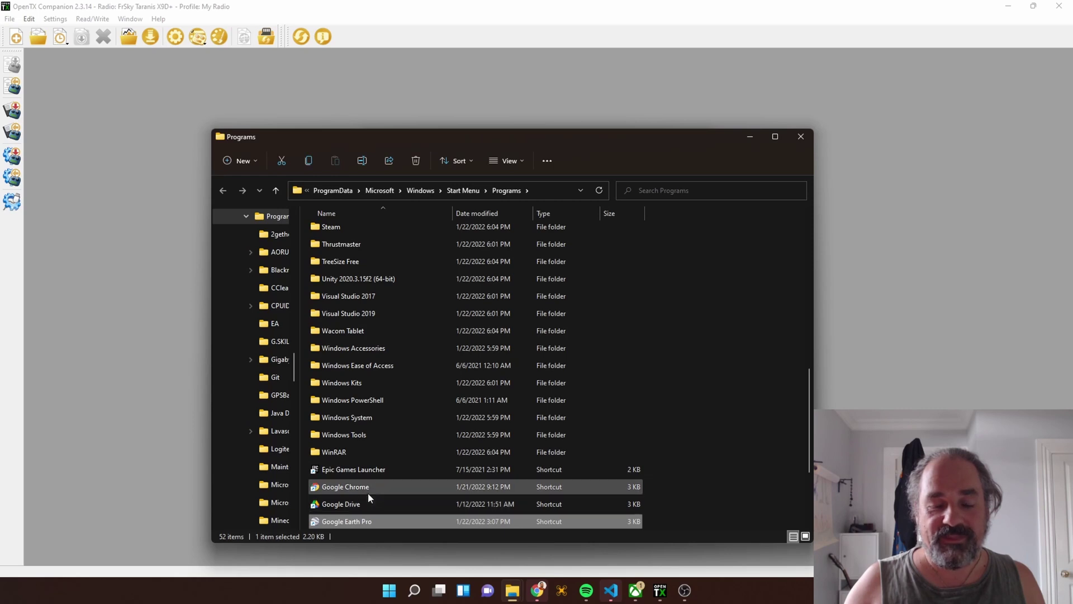
- Check the target path in the Google Earth Pro shortcut's properties, then return to the Companion settings
{"action": "scroll", "coordinate": [368, 493], "scroll_direction": "down", "scroll_amount": 2}
{"action": "right_click", "coordinate": [365, 420]}
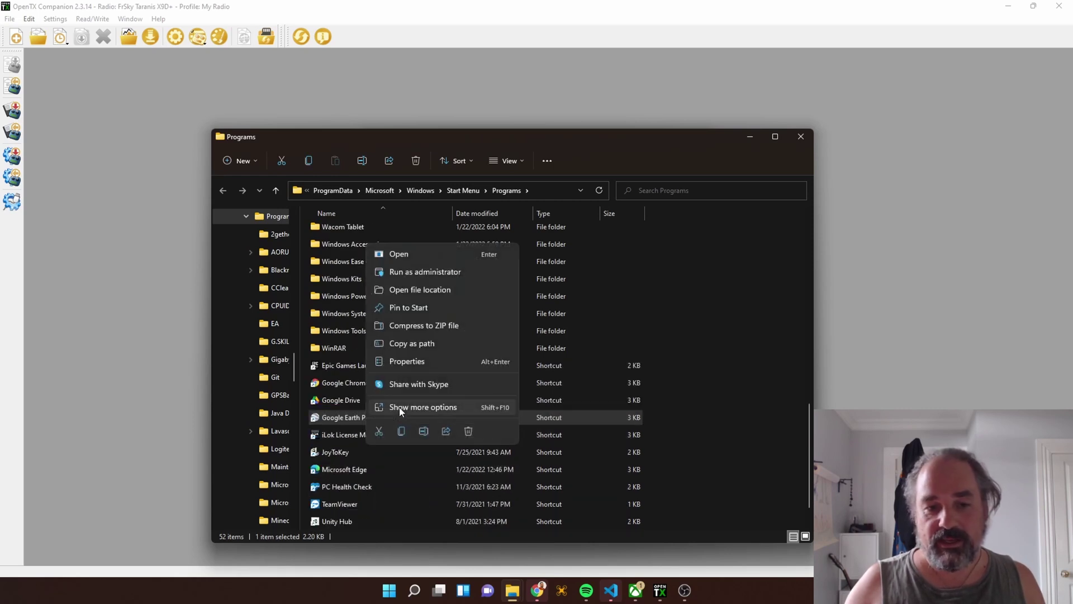
{"action": "left_click", "coordinate": [403, 363]}
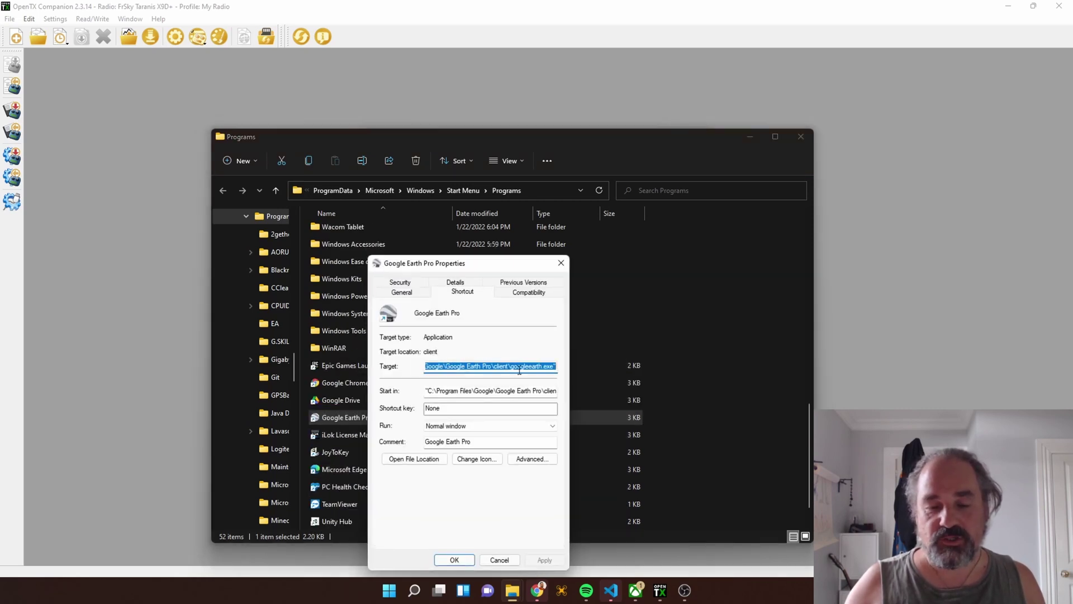
{"action": "left_click_drag", "start_coordinate": [505, 367], "coordinate": [421, 360]}
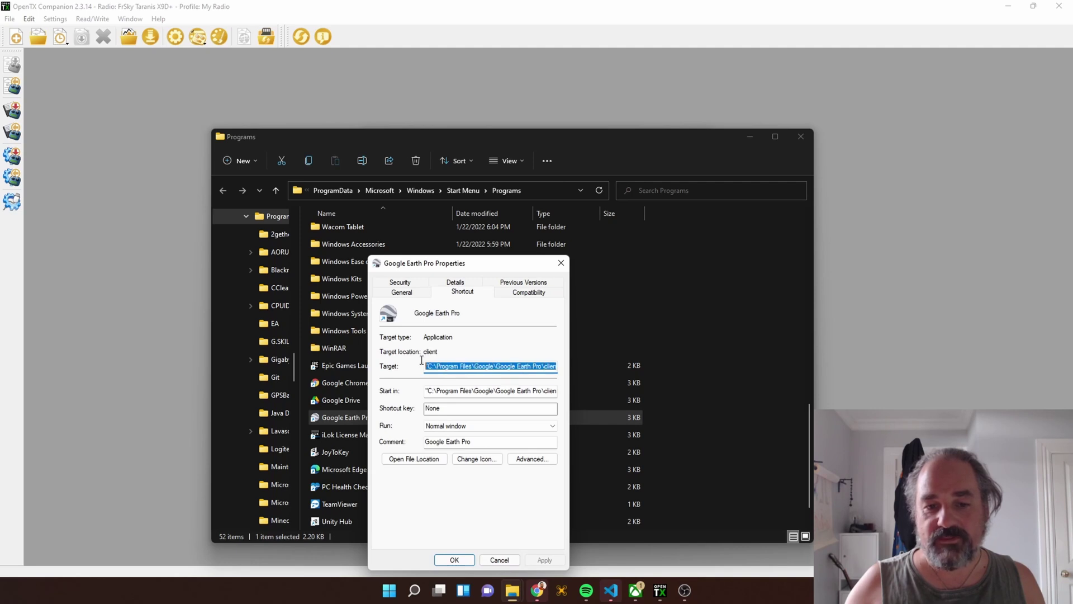
{"action": "left_click", "coordinate": [493, 561]}
{"action": "left_click", "coordinate": [515, 108]}
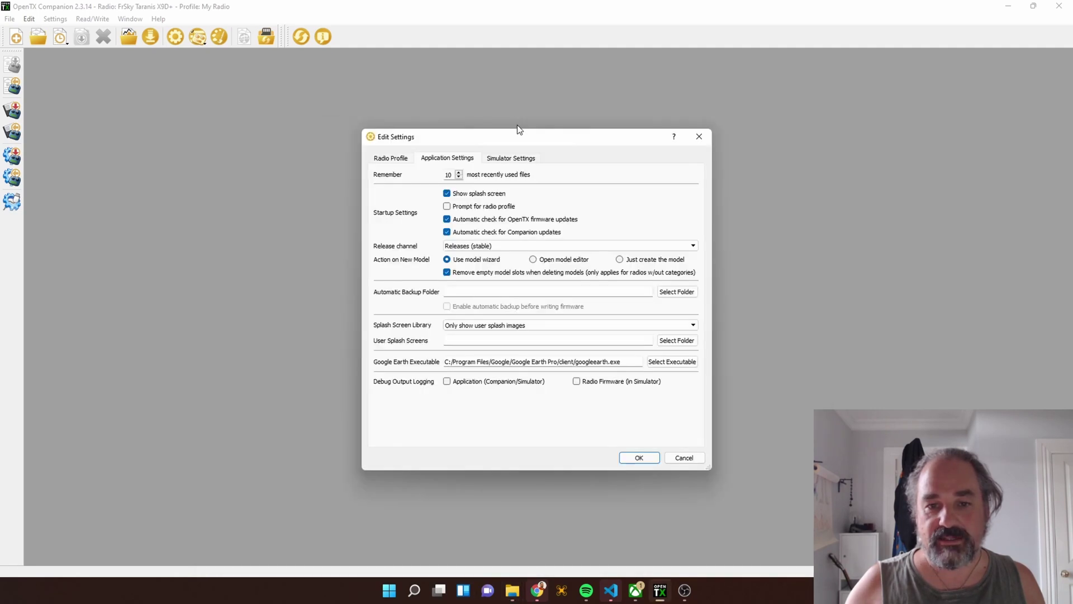
- Check the googleearth.exe part of the Google Earth Executable path and accept the settings
{"action": "left_click_drag", "start_coordinate": [635, 363], "coordinate": [576, 363]}
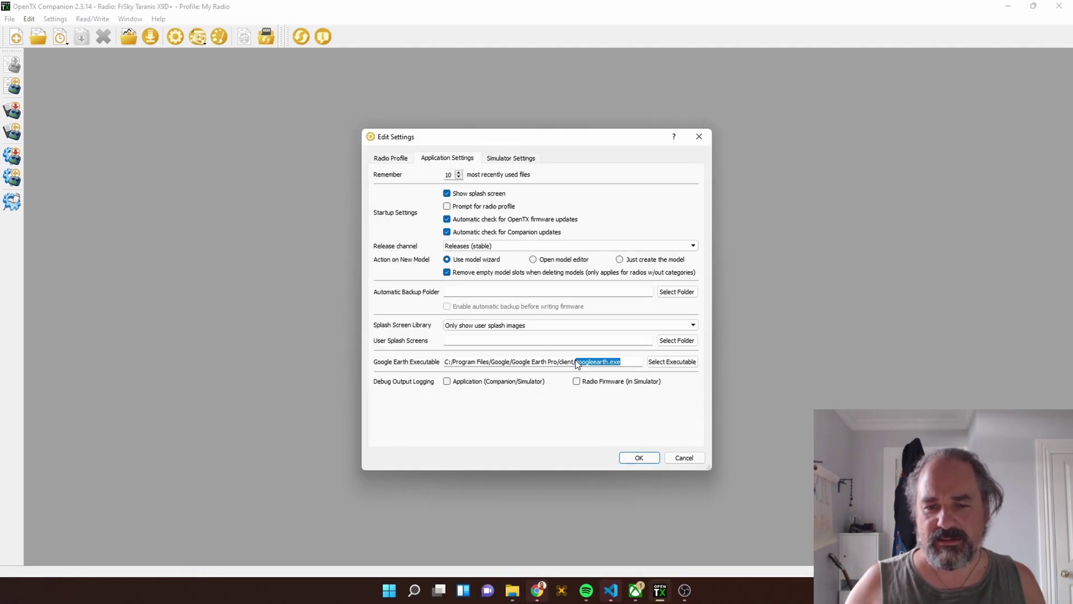
{"action": "left_click", "coordinate": [639, 458]}
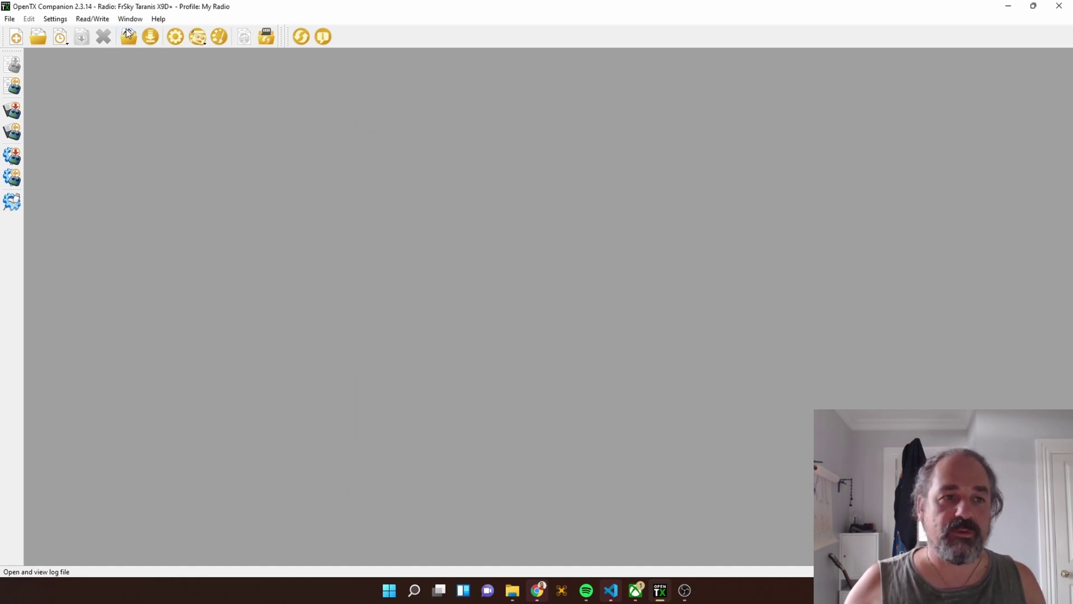
{"action": "left_click", "coordinate": [128, 36]}
{"action": "left_click", "coordinate": [743, 127]}
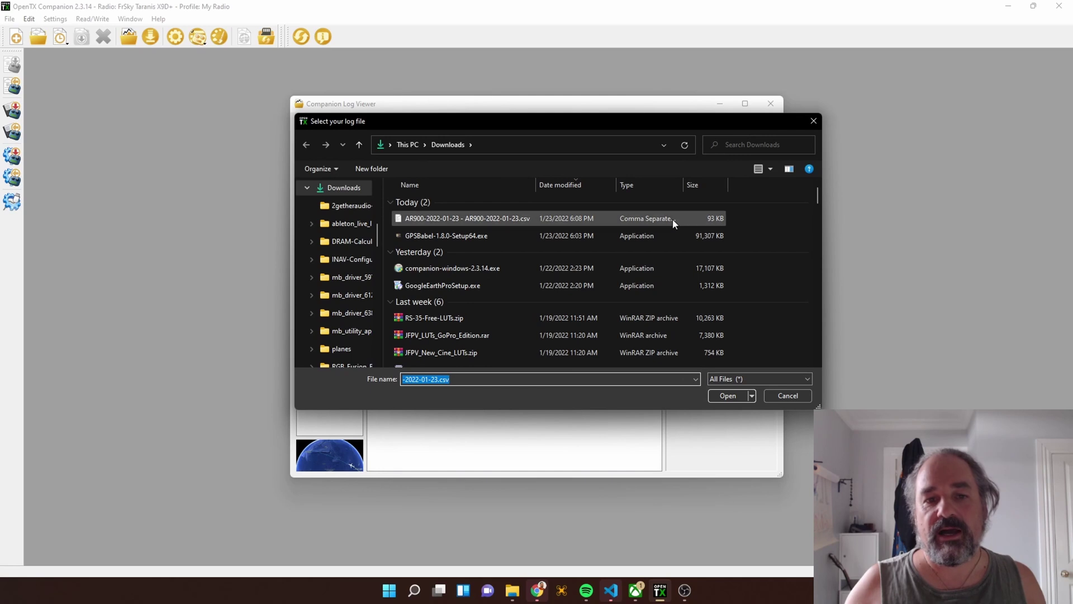
{"action": "left_click", "coordinate": [498, 143]}
{"action": "type", "text": "L:\\"}
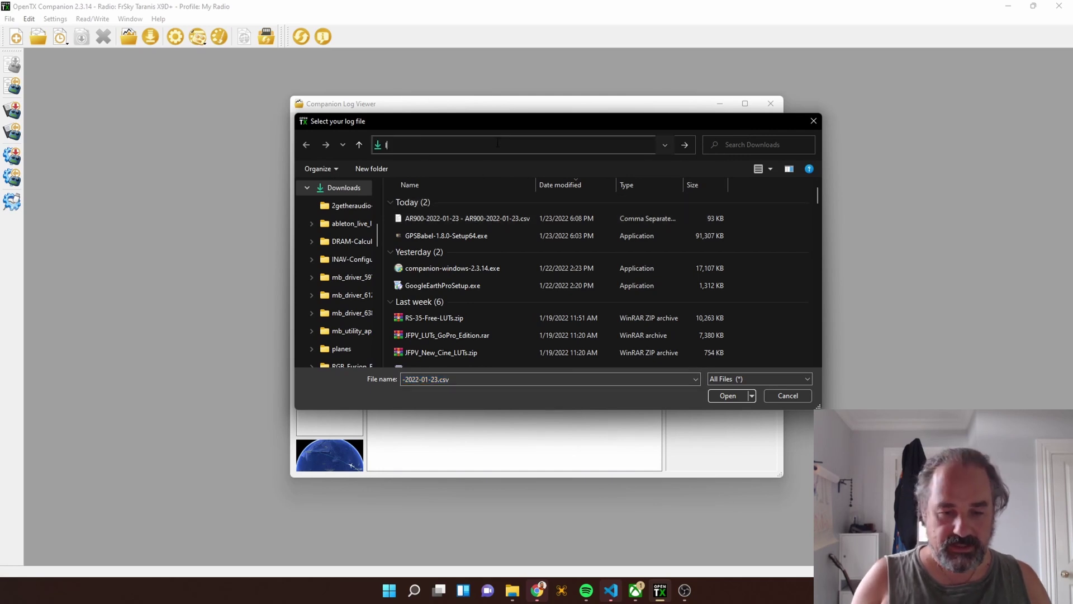
{"action": "key", "text": "Return"}
{"action": "double_click", "coordinate": [442, 254]}
{"action": "left_click", "coordinate": [479, 238]}
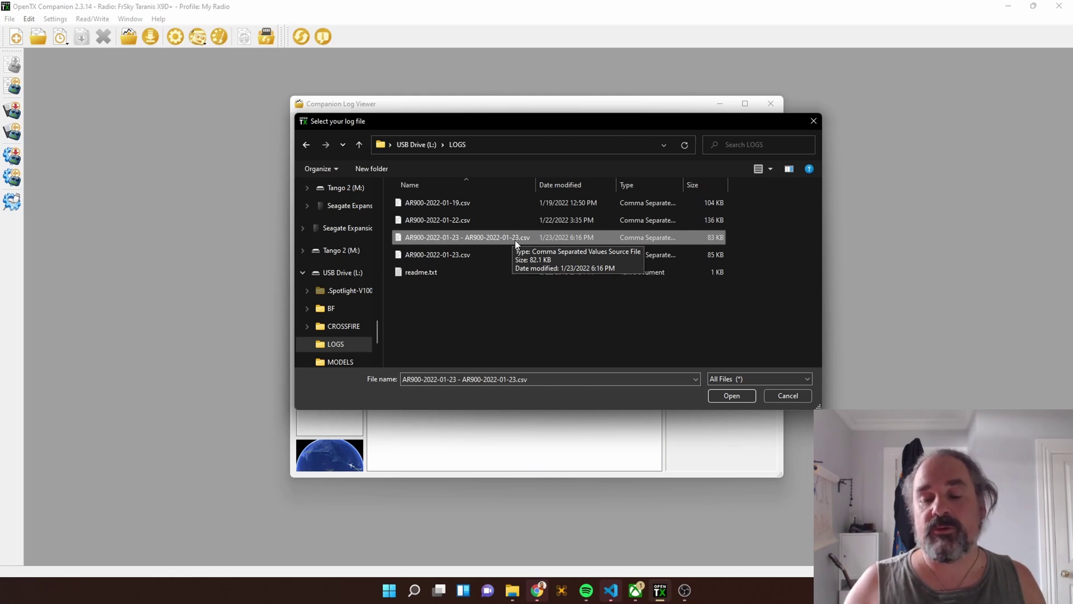
{"action": "left_click", "coordinate": [721, 395]}
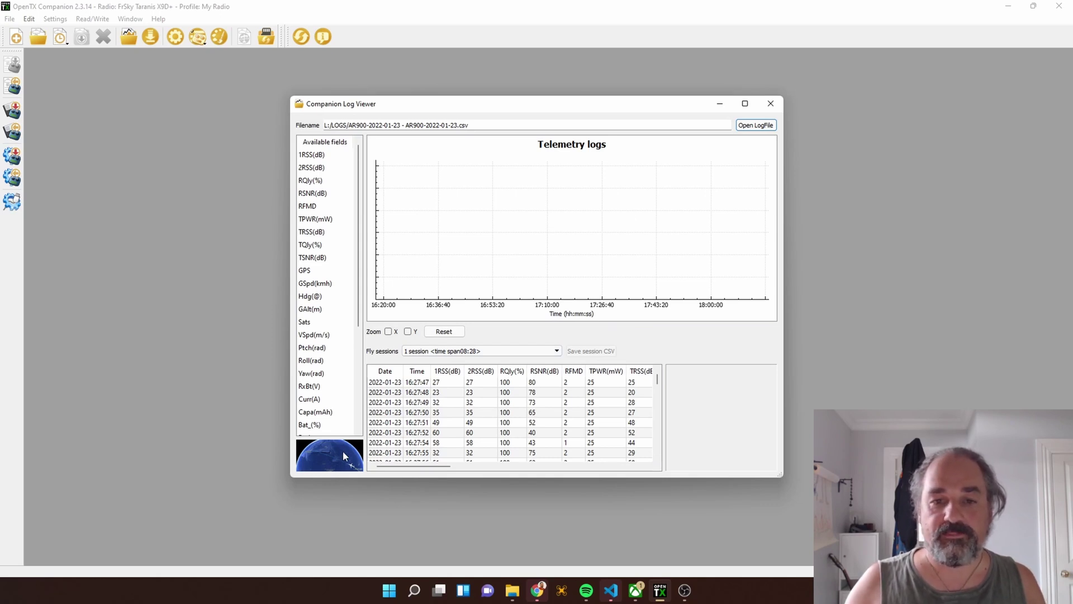
{"action": "key", "text": "alt+Tab"}
{"action": "key", "text": "alt+Tab"}
{"action": "key", "text": "alt+Tab"}
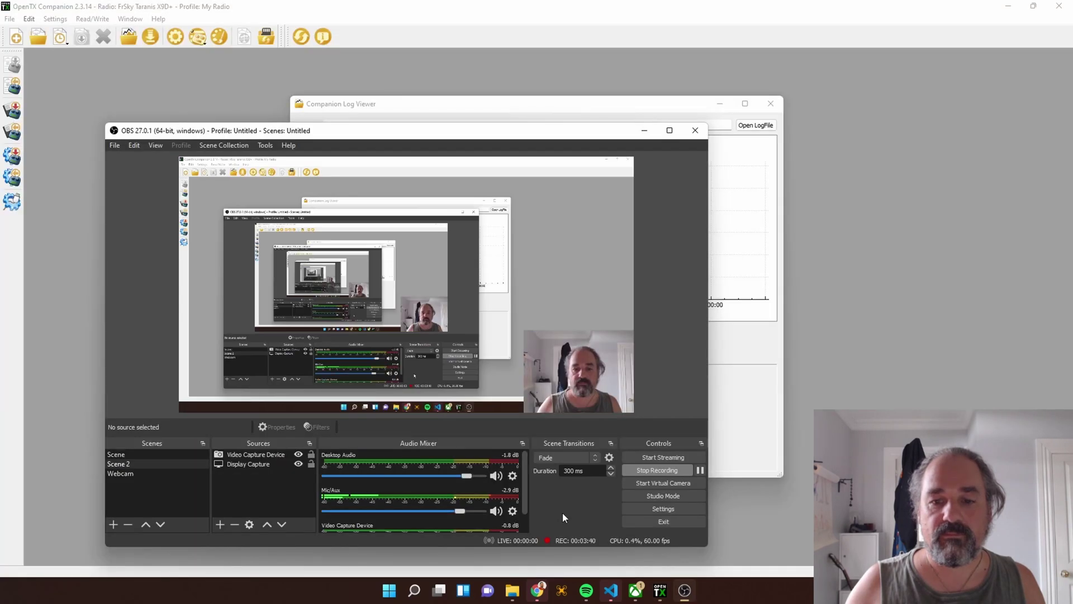
{"action": "left_click", "coordinate": [738, 372]}
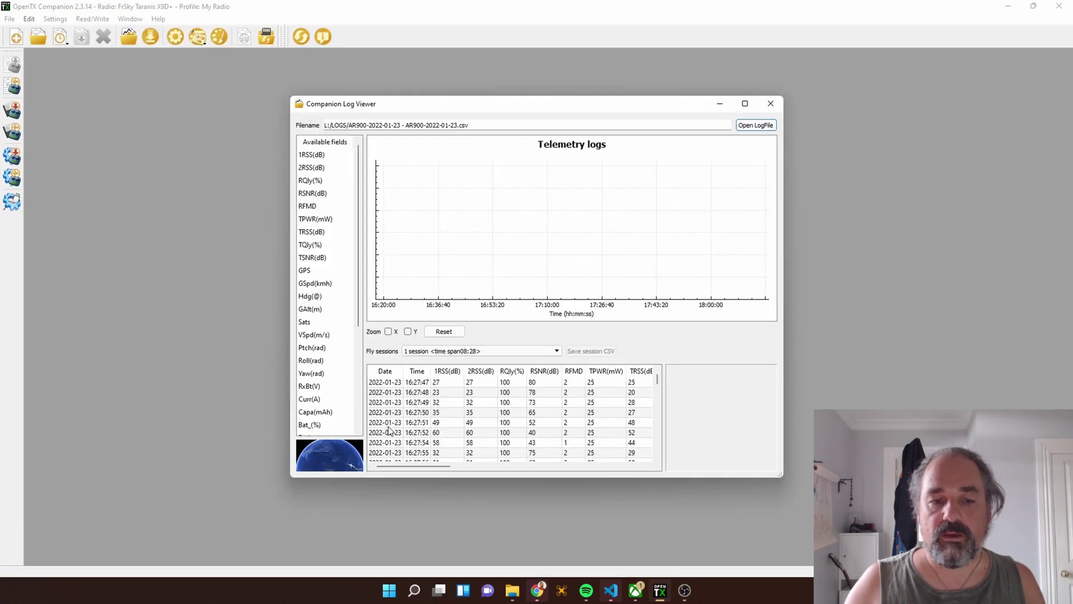
- Send the loaded flight log from the Log Viewer to Google Earth Pro
{"action": "left_click", "coordinate": [329, 457]}
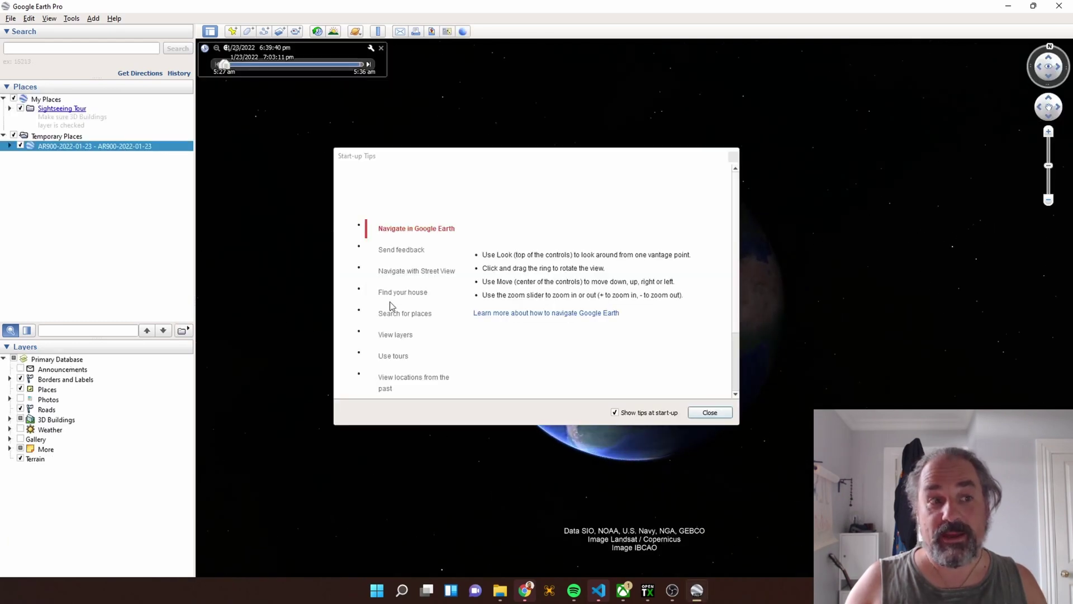
{"action": "left_click", "coordinate": [708, 414]}
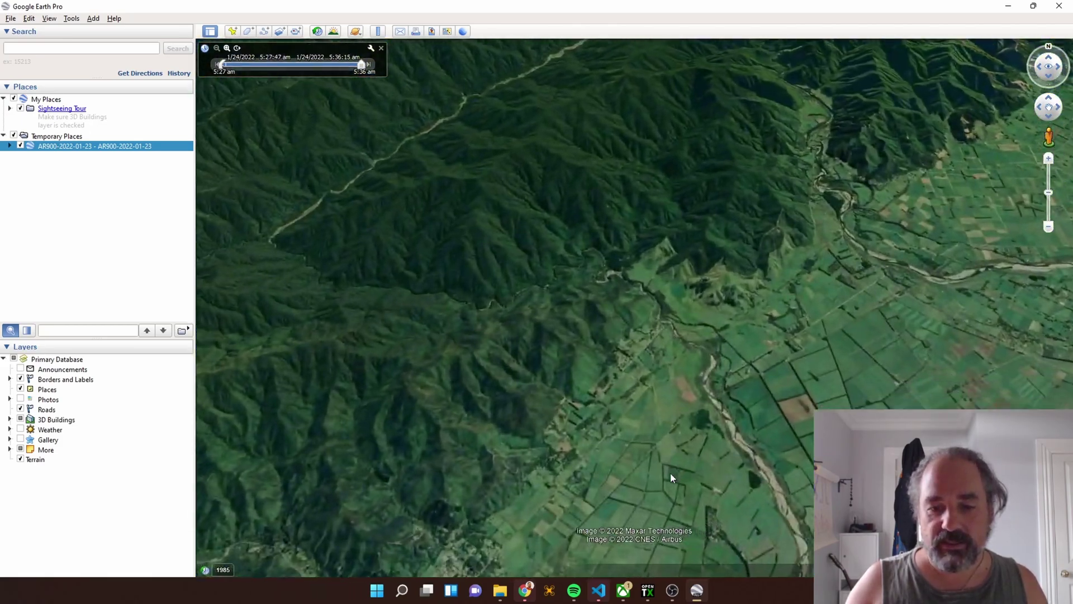
{"action": "scroll", "coordinate": [616, 391], "scroll_direction": "up", "scroll_amount": 5}
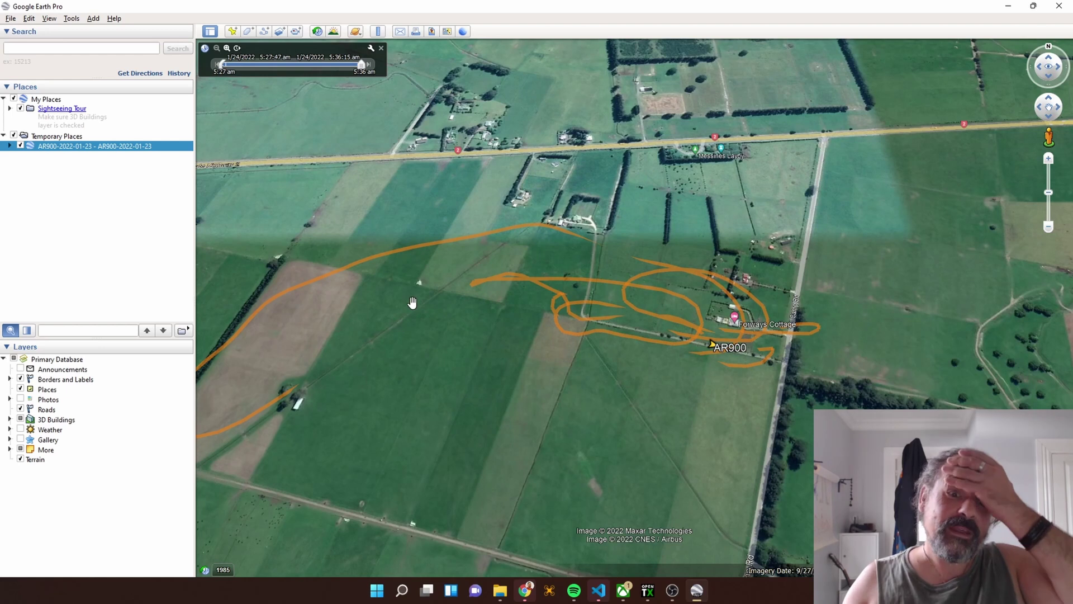
{"action": "right_click", "coordinate": [80, 145]}
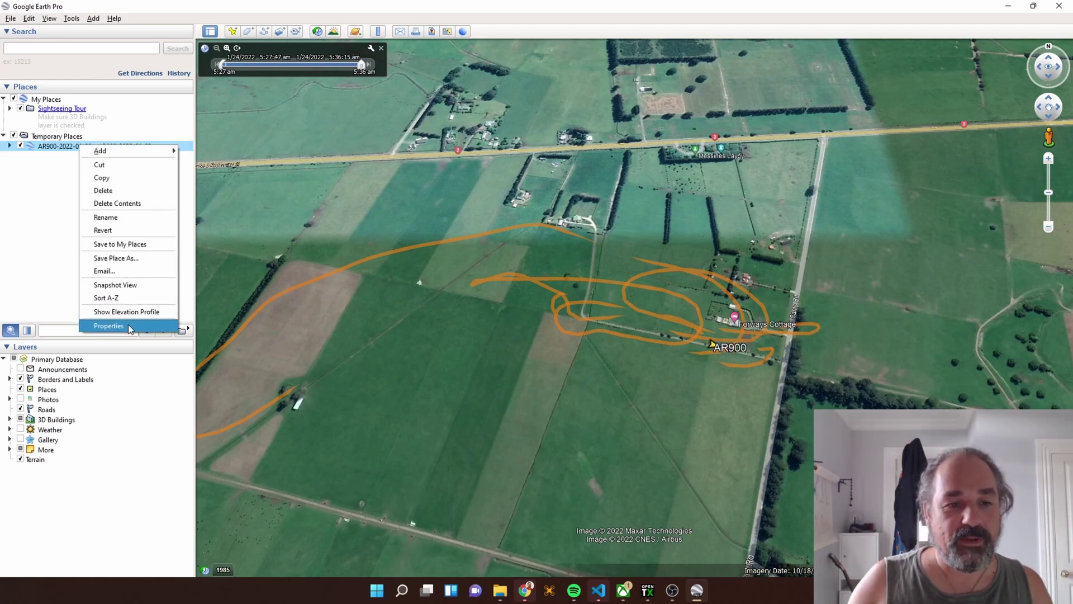
{"action": "left_click", "coordinate": [128, 327]}
{"action": "left_click", "coordinate": [684, 232]}
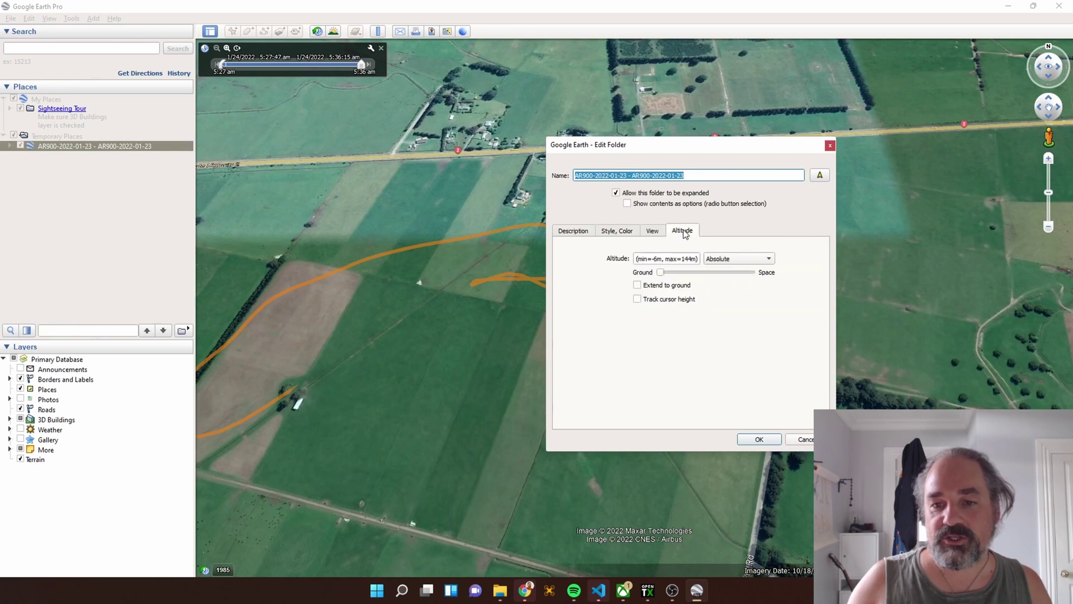
{"action": "left_click", "coordinate": [728, 263]}
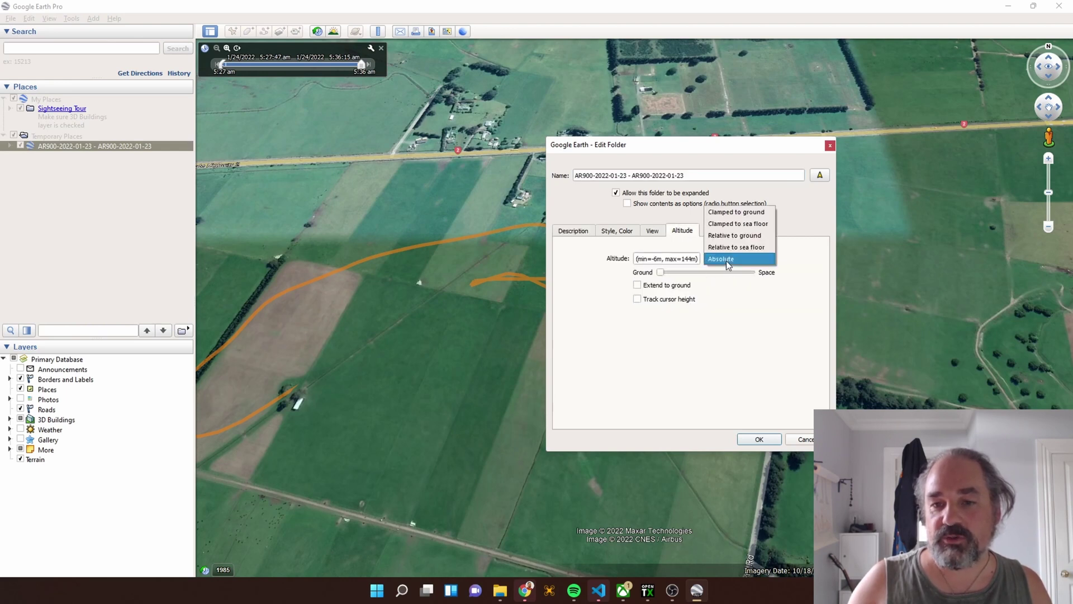
{"action": "left_click", "coordinate": [743, 236]}
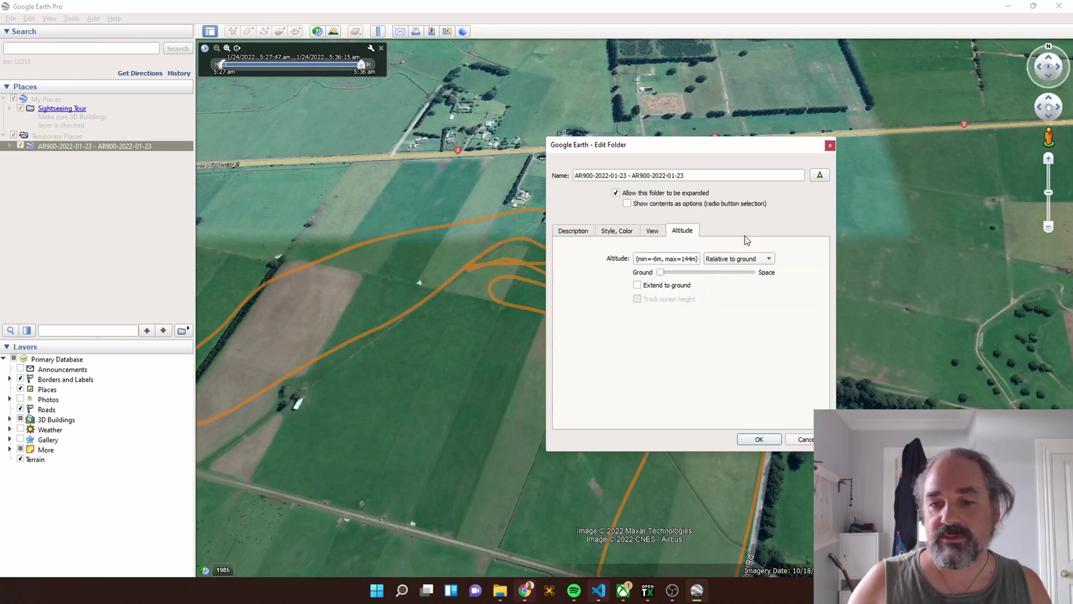
{"action": "left_click", "coordinate": [764, 439]}
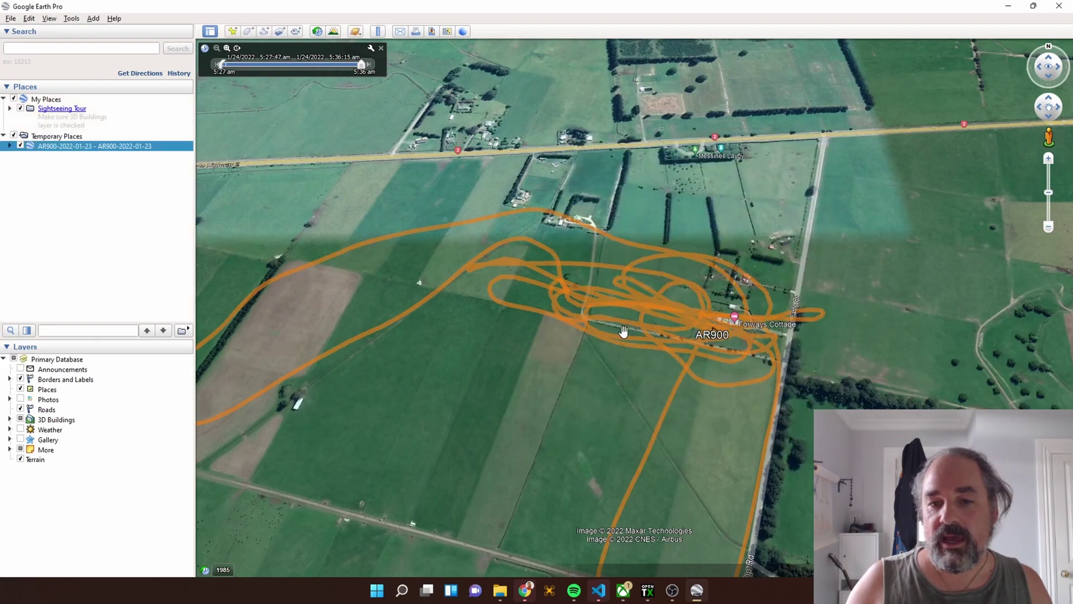
- Rewind the timeline to the start of the AR900 flight to replay its track
{"action": "middle_click_drag", "start_coordinate": [565, 342], "coordinate": [906, 373]}
{"action": "left_click_drag", "start_coordinate": [891, 369], "coordinate": [648, 370]}
{"action": "middle_click_drag", "start_coordinate": [515, 319], "coordinate": [861, 257]}
{"action": "left_click_drag", "start_coordinate": [360, 65], "coordinate": [222, 63]}
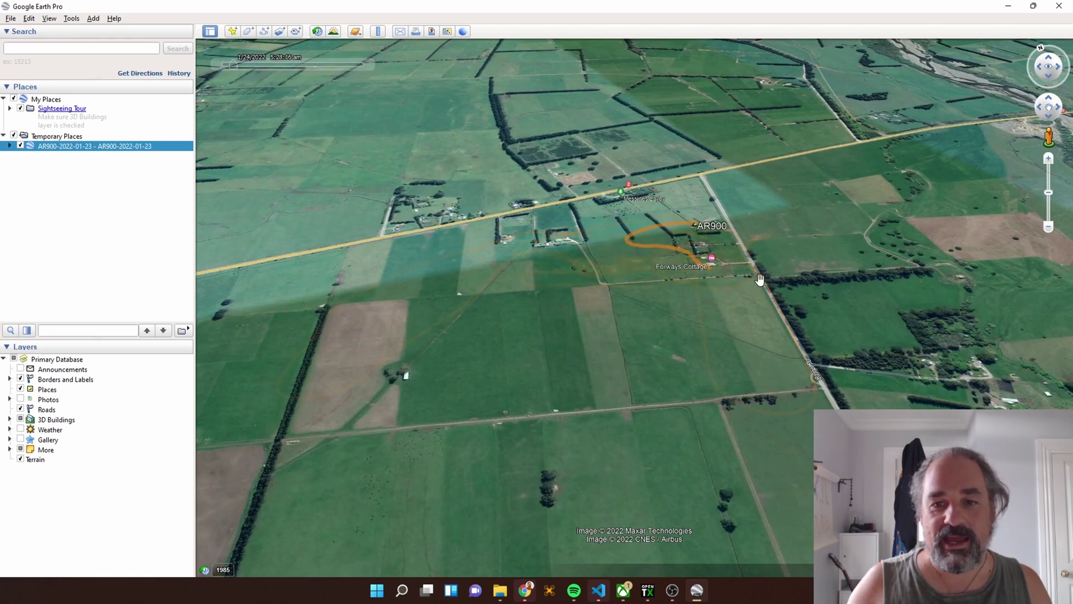
- Follow the flight playback, examining the AR900 track from a low angle, from above and close up
{"action": "scroll", "coordinate": [660, 263], "scroll_direction": "up", "scroll_amount": 3}
{"action": "middle_click_drag", "start_coordinate": [643, 249], "coordinate": [643, 375]}
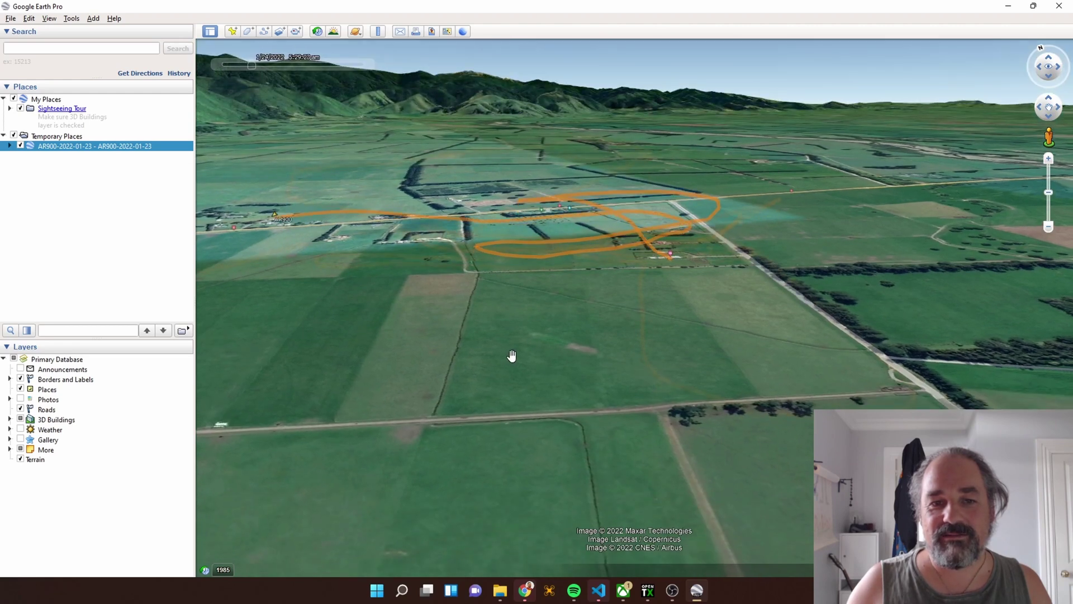
{"action": "left_click_drag", "start_coordinate": [395, 333], "coordinate": [539, 263]}
{"action": "left_click_drag", "start_coordinate": [612, 245], "coordinate": [316, 314]}
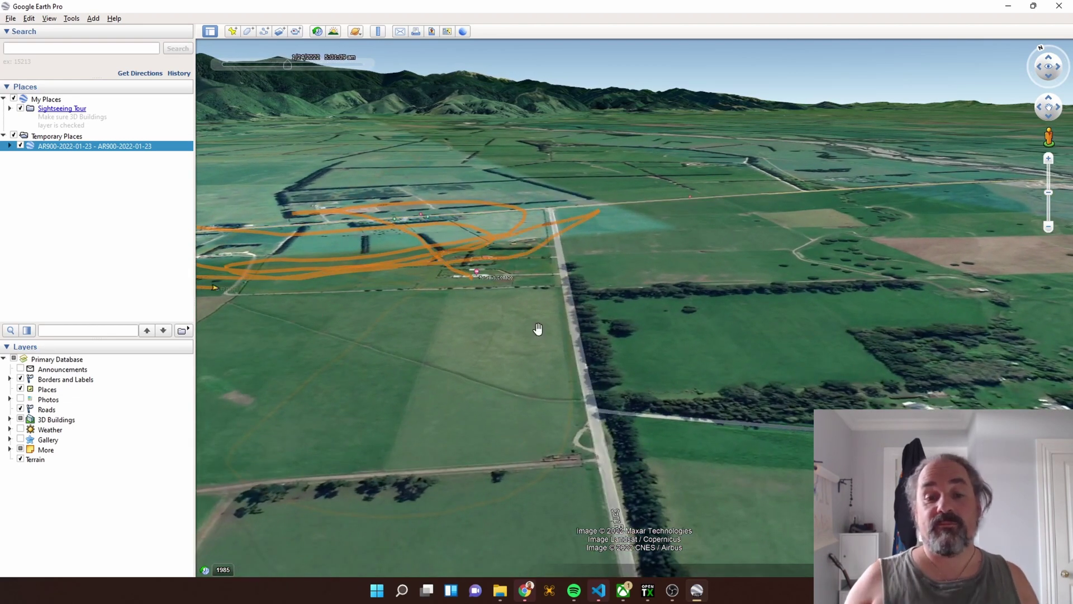
{"action": "left_click_drag", "start_coordinate": [338, 299], "coordinate": [705, 395]}
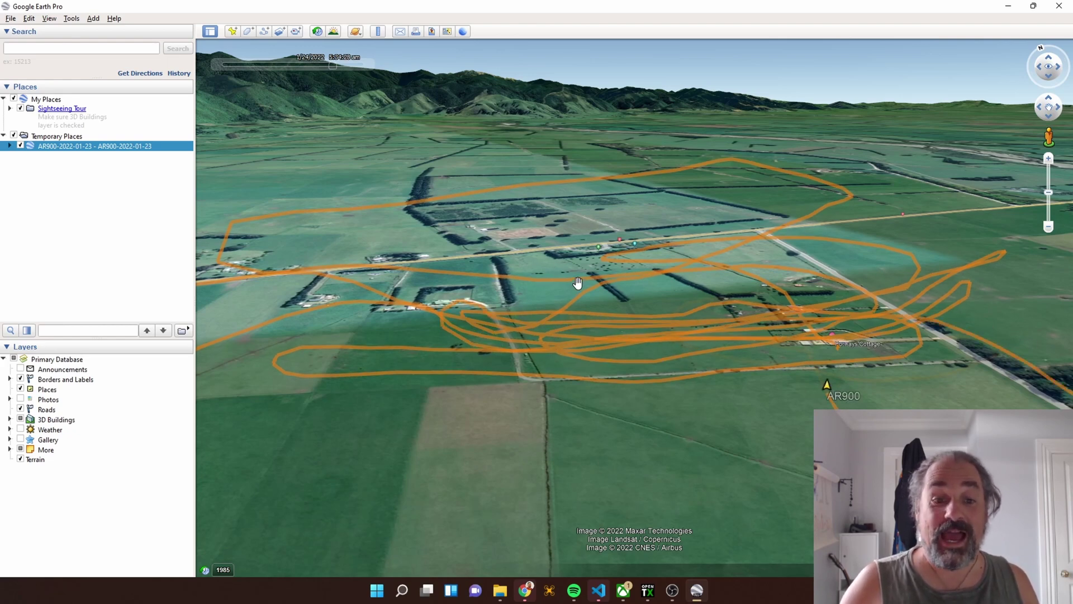
{"action": "mouse_move", "coordinate": [528, 210]}
{"action": "middle_mouse_down"}
{"action": "mouse_move", "coordinate": [527, 263]}
{"action": "mouse_move", "coordinate": [559, 290]}
{"action": "middle_mouse_up"}
{"action": "scroll", "coordinate": [581, 320], "scroll_direction": "down", "scroll_amount": 5}
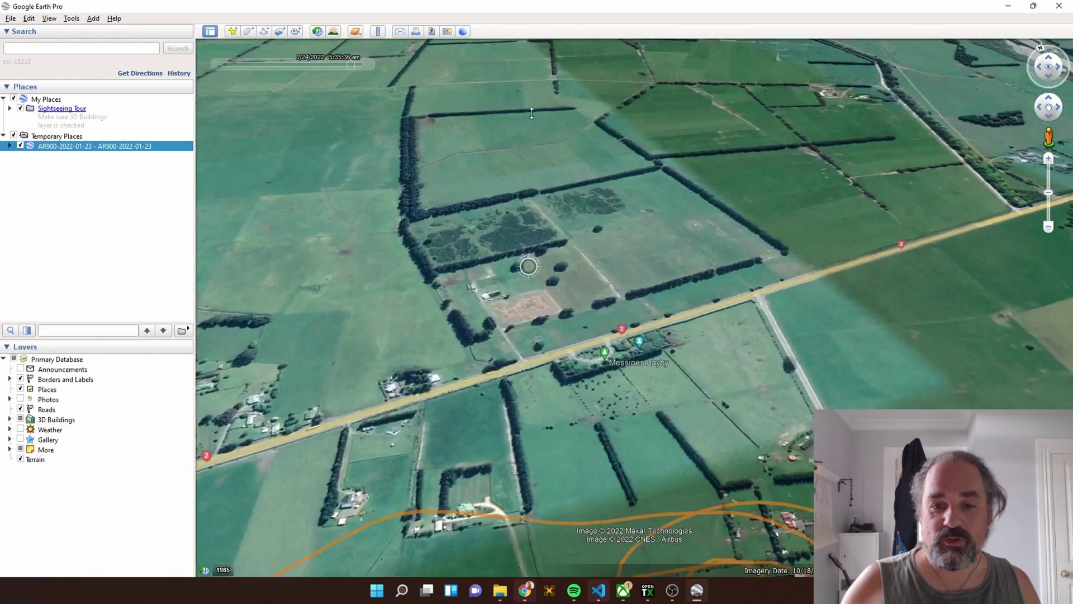
{"action": "scroll", "coordinate": [581, 320], "scroll_direction": "down", "scroll_amount": 5}
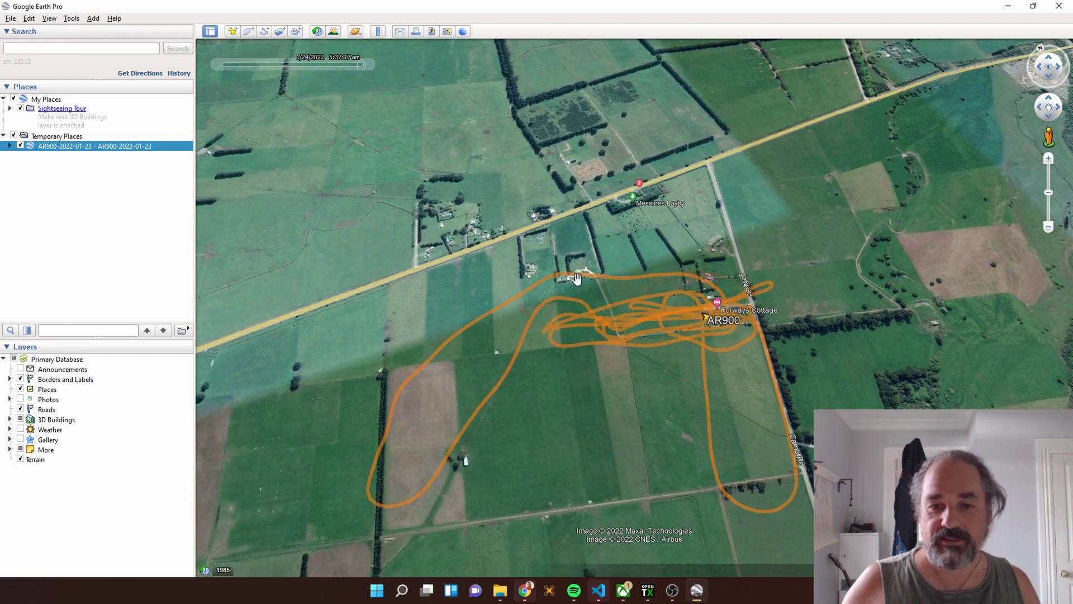
{"action": "scroll", "coordinate": [565, 277], "scroll_direction": "up", "scroll_amount": 5}
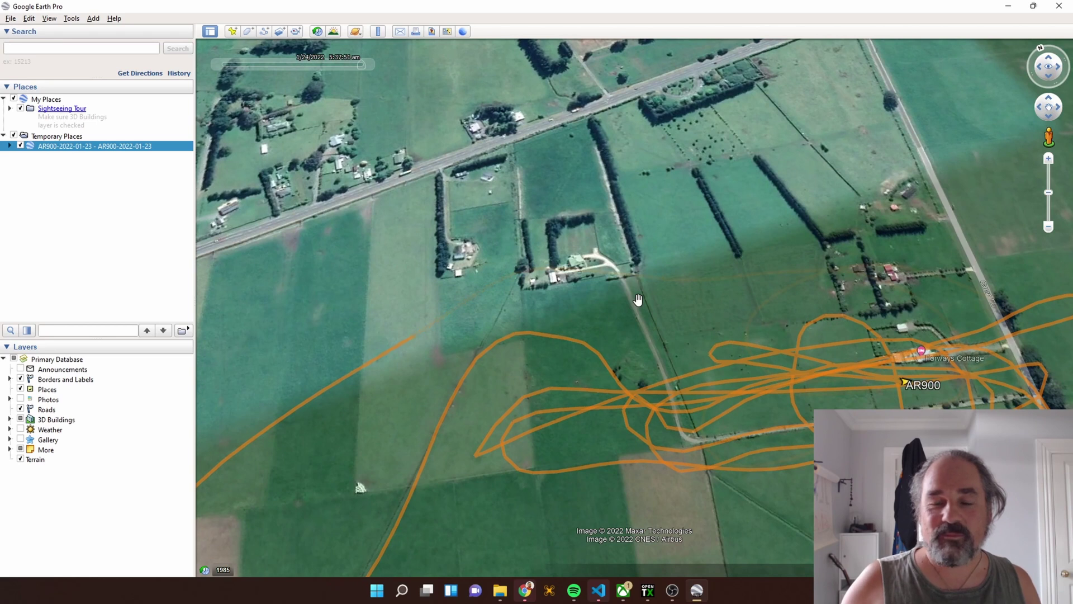